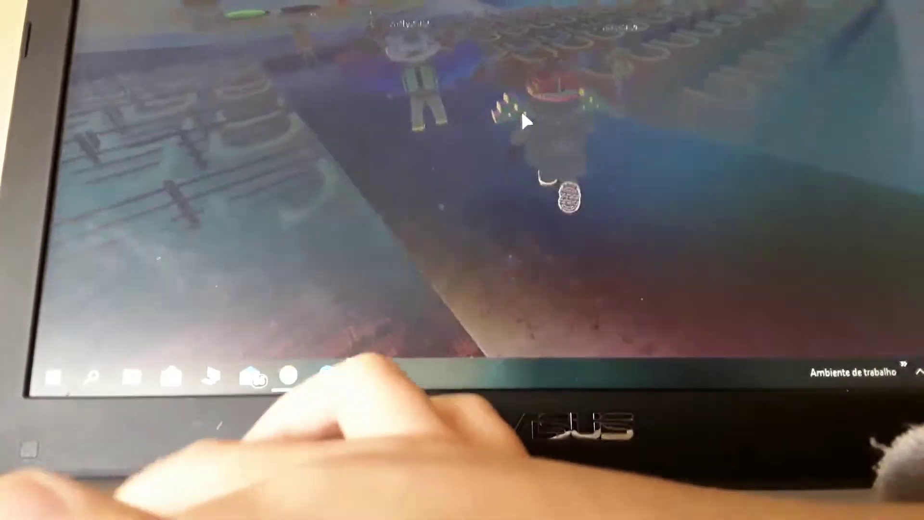
Walk down the dim theater aisle, past other players, to the group near the stage.
{"action": "key", "text": "w"}
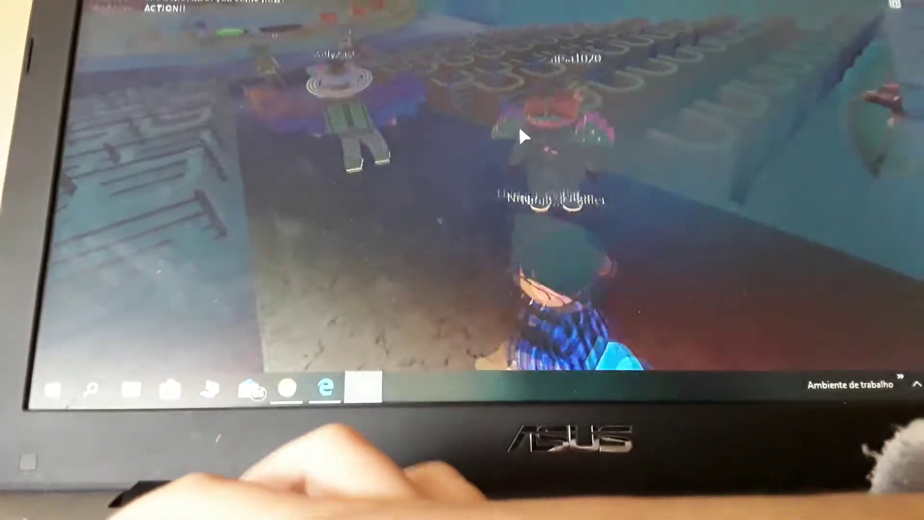
{"action": "key", "text": "w"}
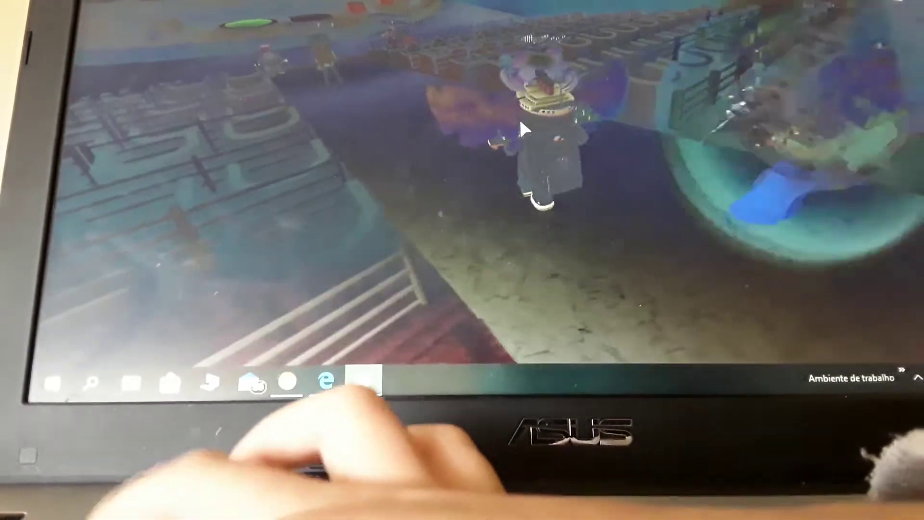
{"action": "key", "text": "w"}
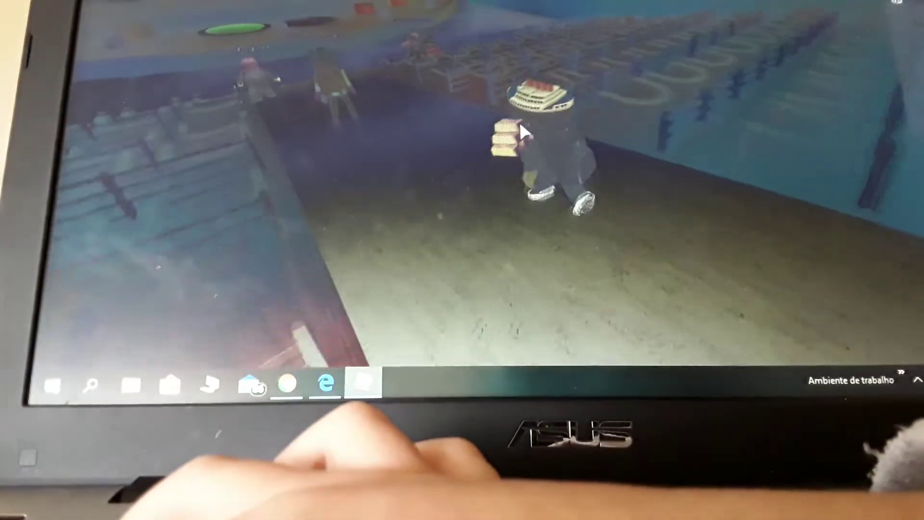
{"action": "key", "text": "w"}
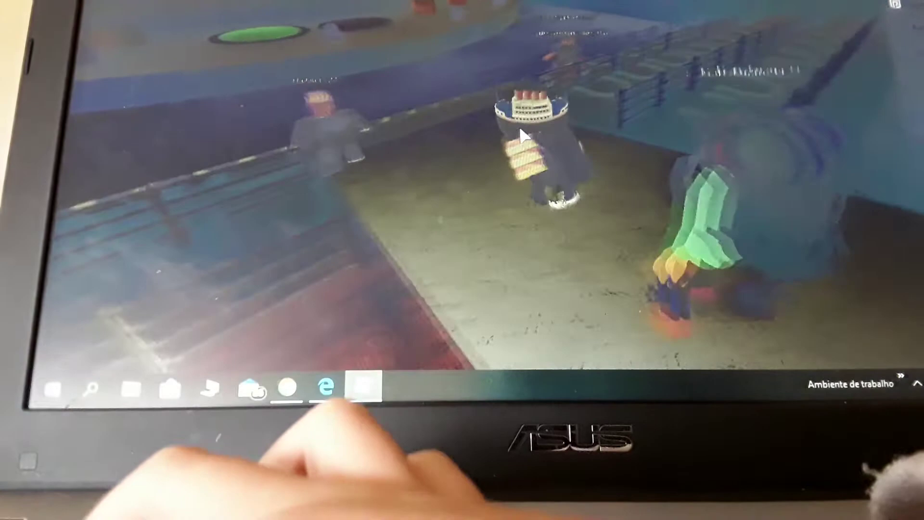
{"action": "key", "text": "s"}
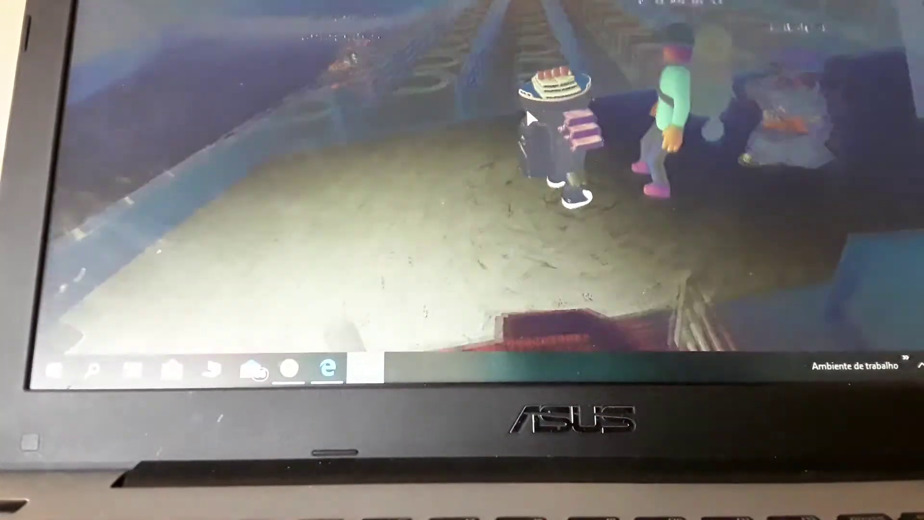
{"action": "scroll", "coordinate": [529, 116], "scroll_direction": "up", "scroll_amount": 5}
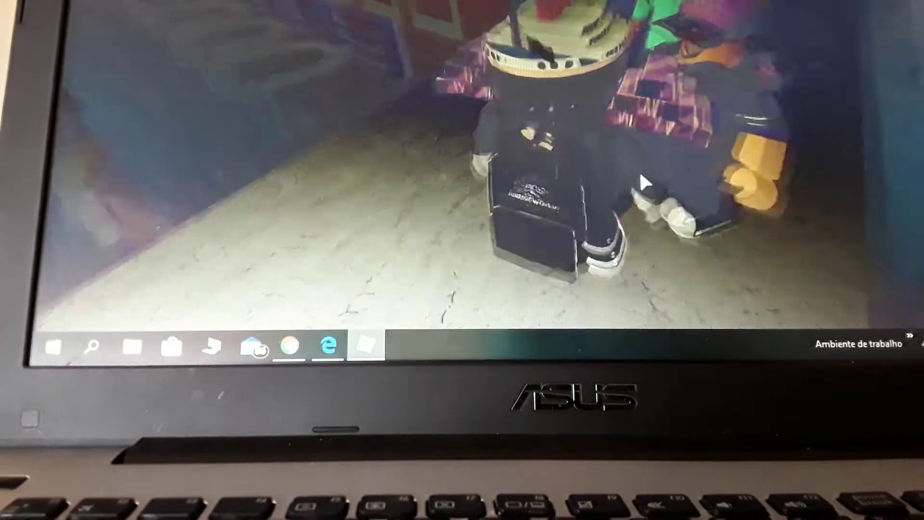
{"action": "scroll", "coordinate": [647, 170], "scroll_direction": "down", "scroll_amount": 5}
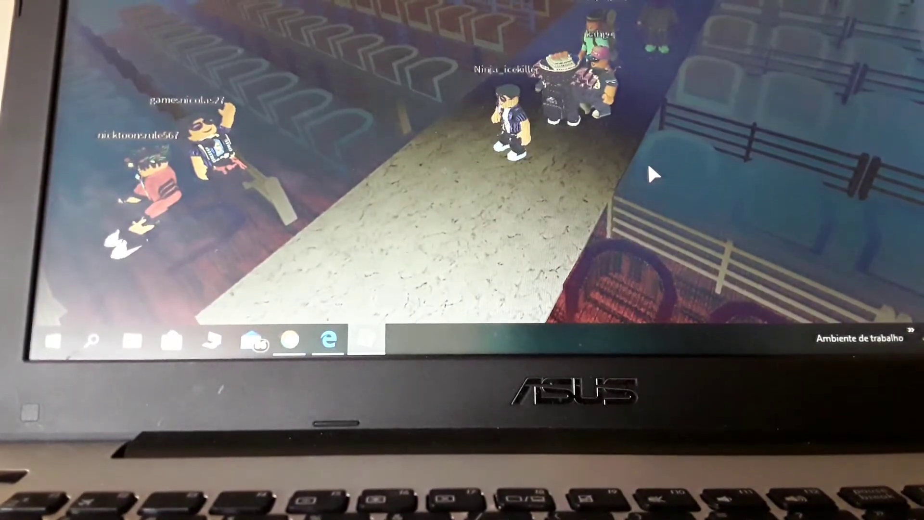
{"action": "key", "text": "Left"}
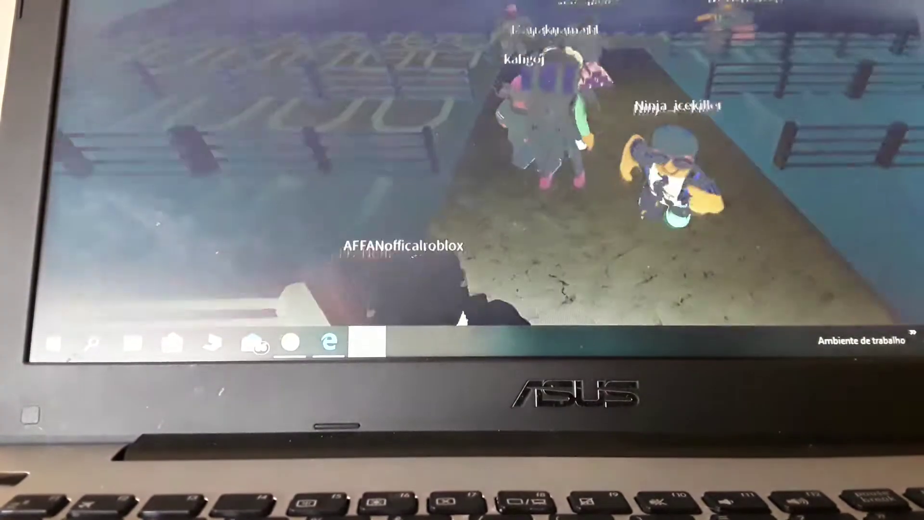
{"action": "key", "text": "w"}
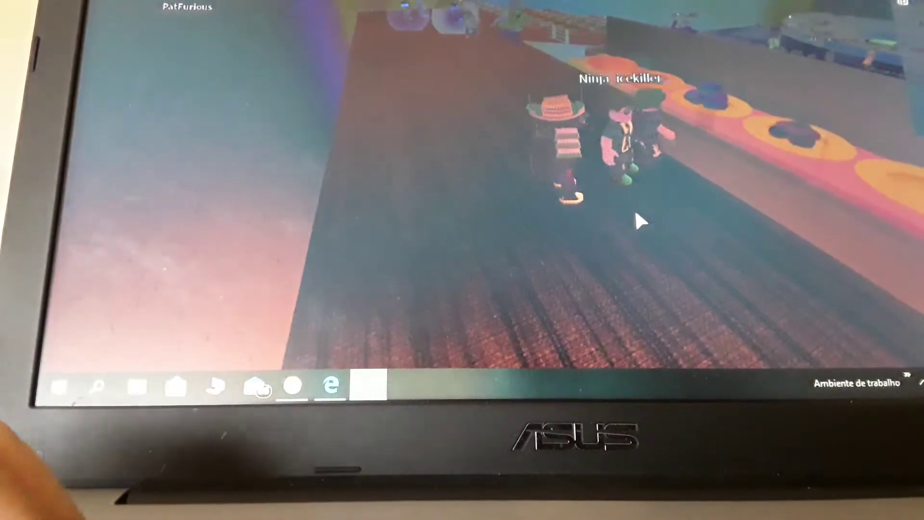
Walk beside the orange snack counter, picking up two food items, then back through the room.
{"action": "key", "text": "w"}
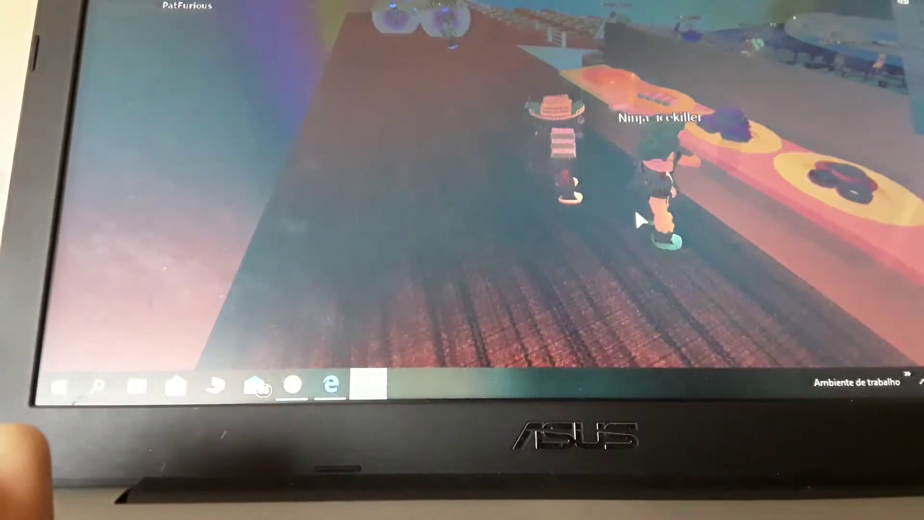
{"action": "key", "text": "w"}
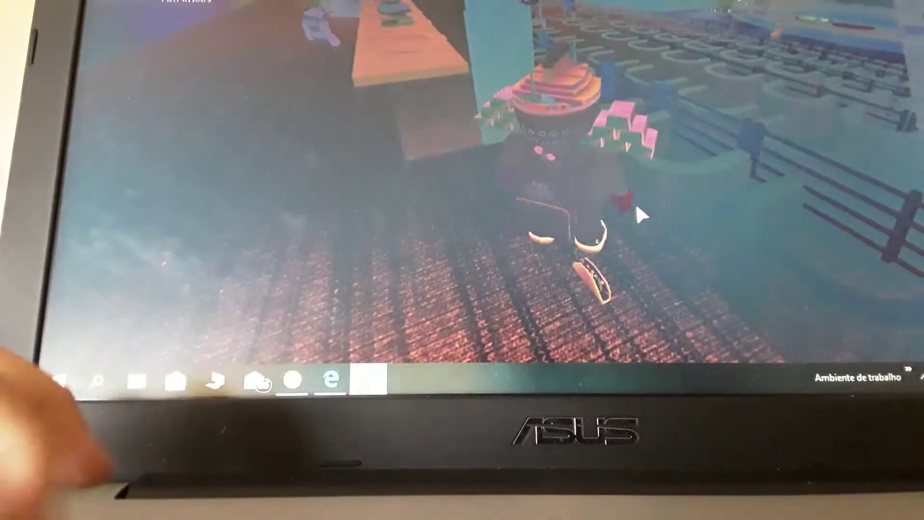
{"action": "key", "text": "s"}
{"action": "key", "text": "w"}
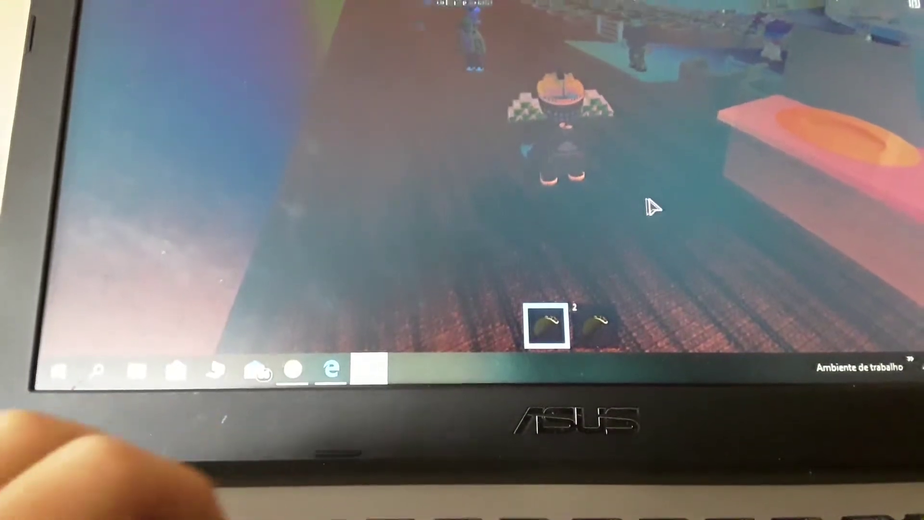
{"action": "key", "text": "w"}
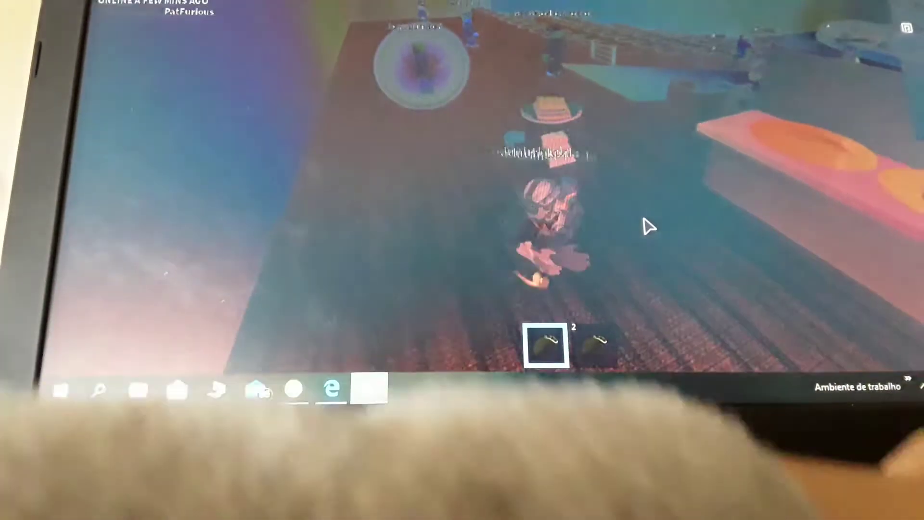
{"action": "key", "text": "w"}
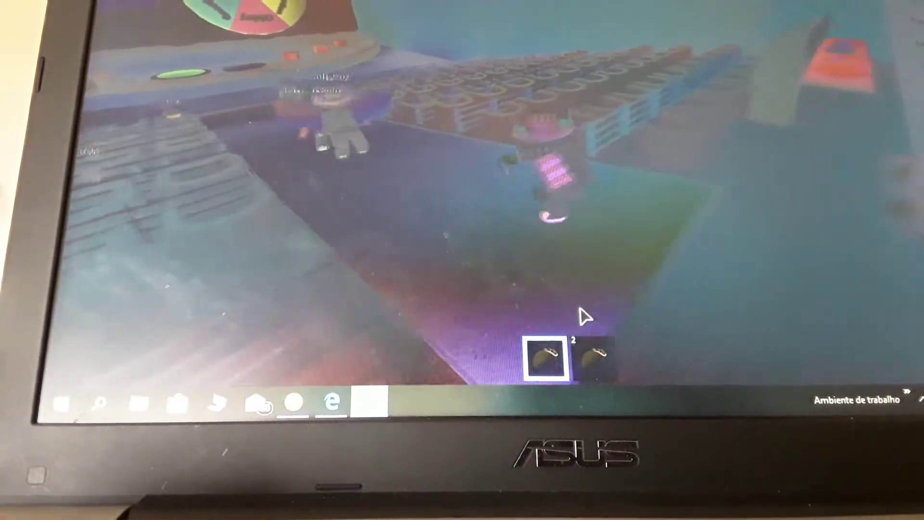
Walk past the stage along the railings into the seats and equip food slot 2.
{"action": "key", "text": "w"}
{"action": "key", "text": "w"}
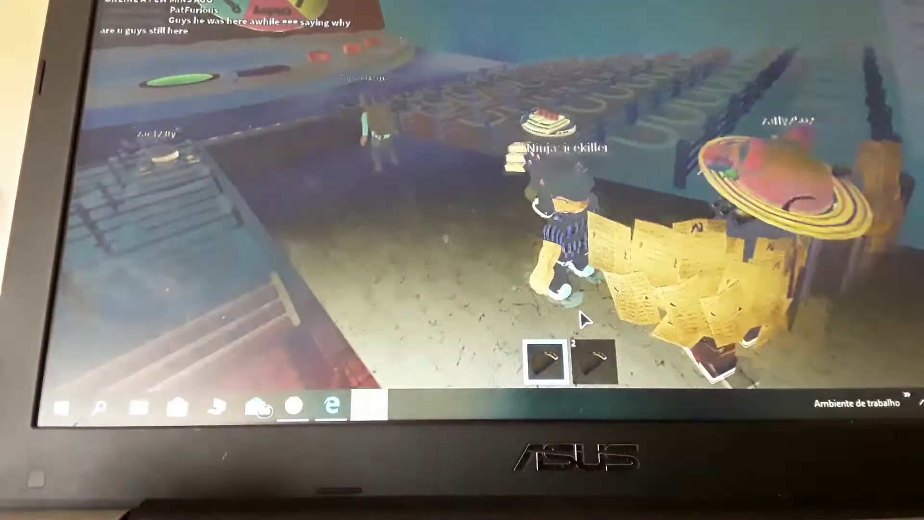
{"action": "key", "text": "w"}
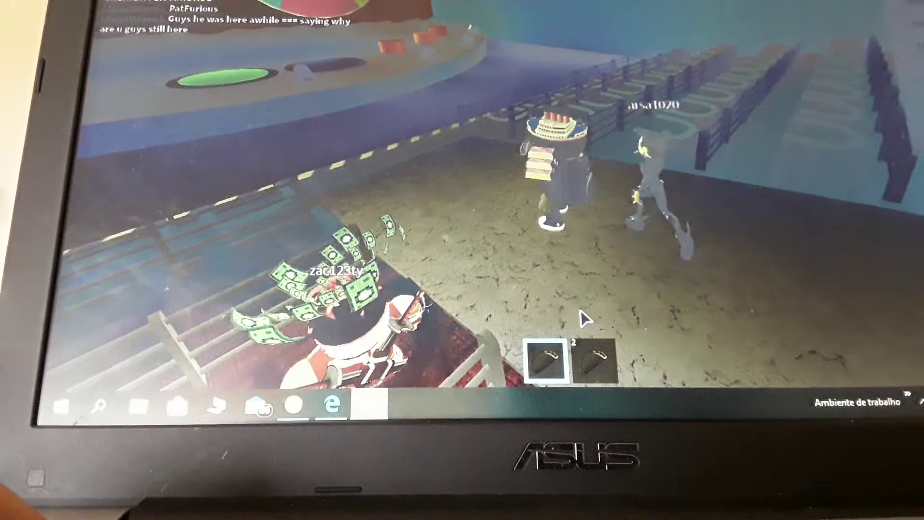
{"action": "key", "text": "w"}
{"action": "key", "text": "w"}
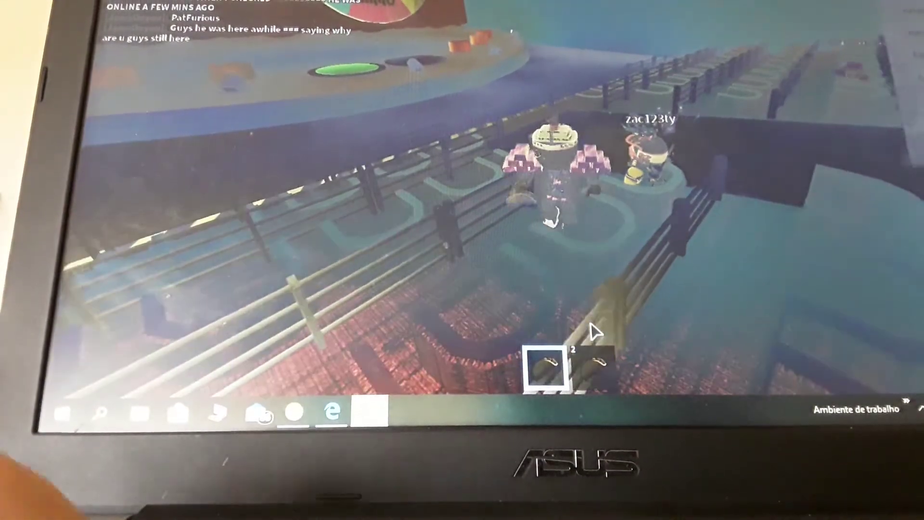
{"action": "key", "text": "w"}
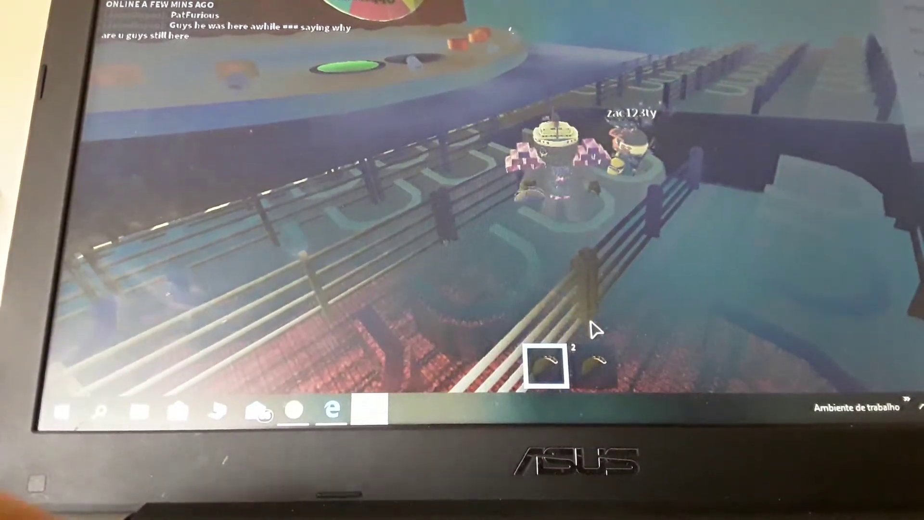
{"action": "key", "text": "w"}
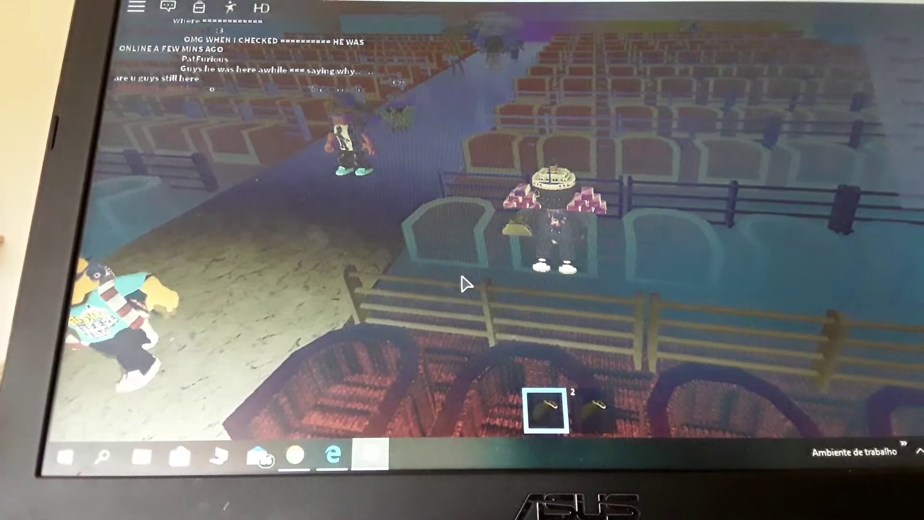
{"action": "key", "text": "2"}
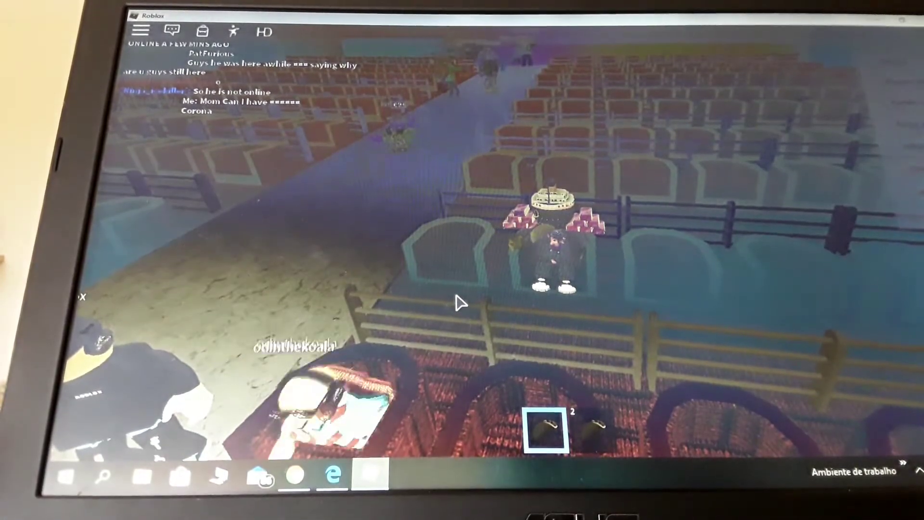
Walk up the aisle past other players, then back onto the striped floor.
{"action": "key", "text": "w"}
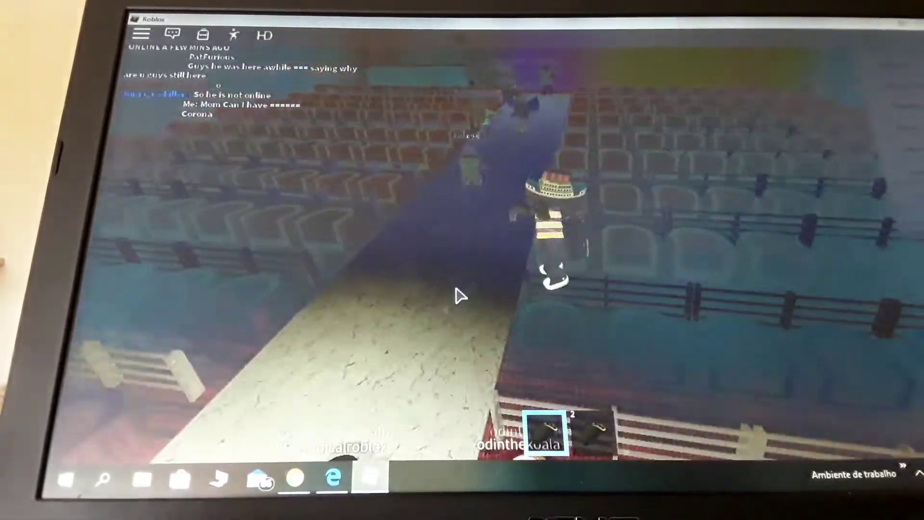
{"action": "key", "text": "w"}
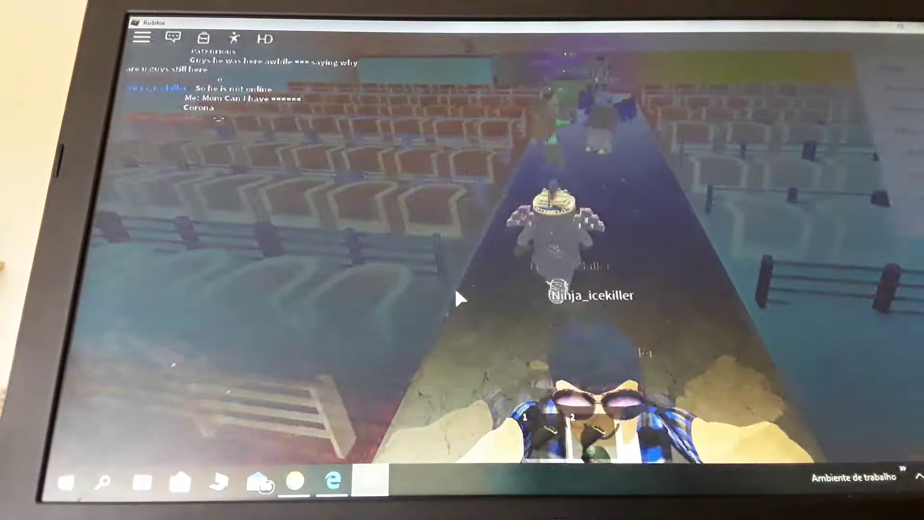
{"action": "key", "text": "w"}
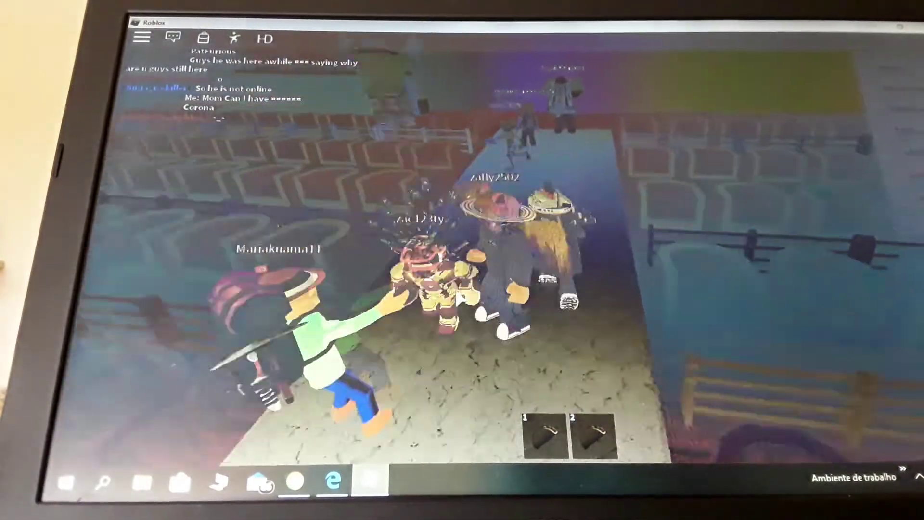
{"action": "key", "text": "w"}
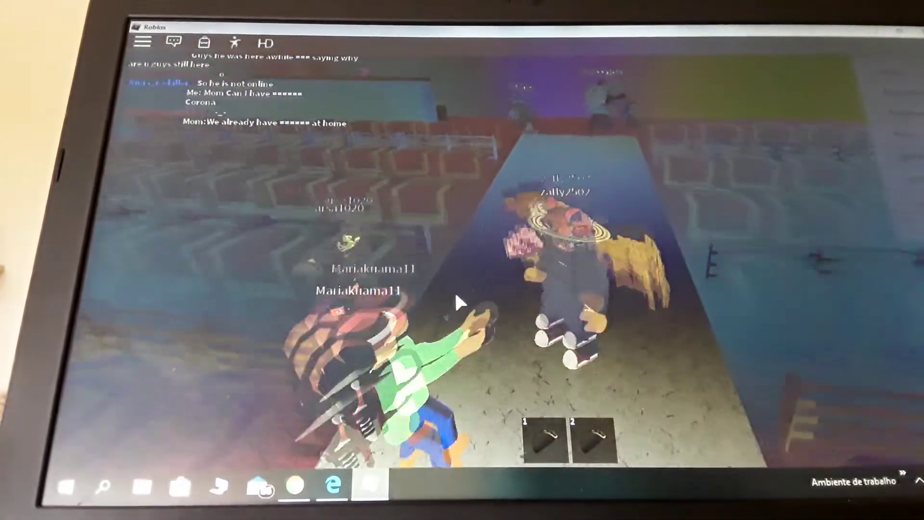
{"action": "key", "text": "w"}
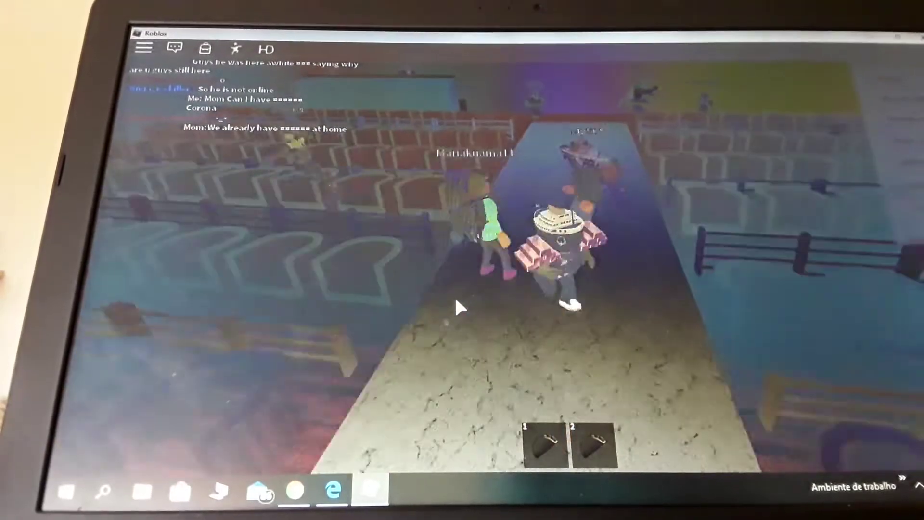
{"action": "key", "text": "w"}
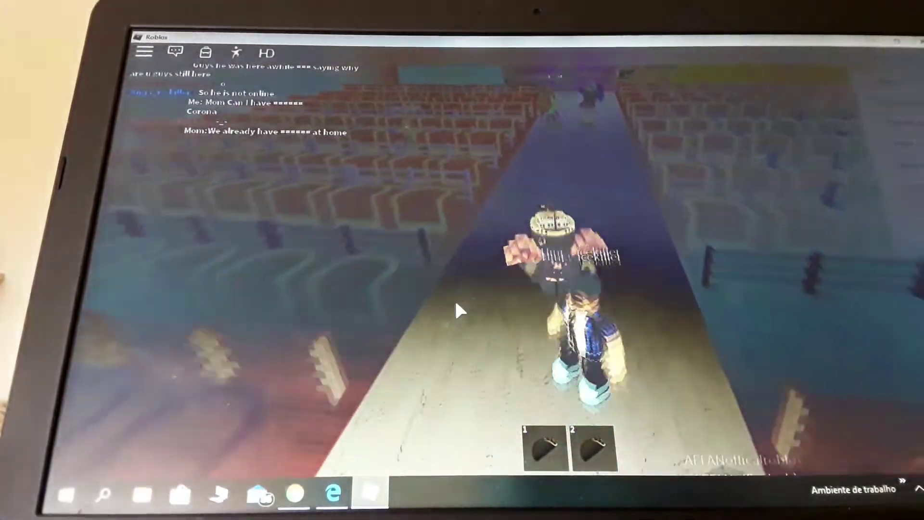
{"action": "key", "text": "s"}
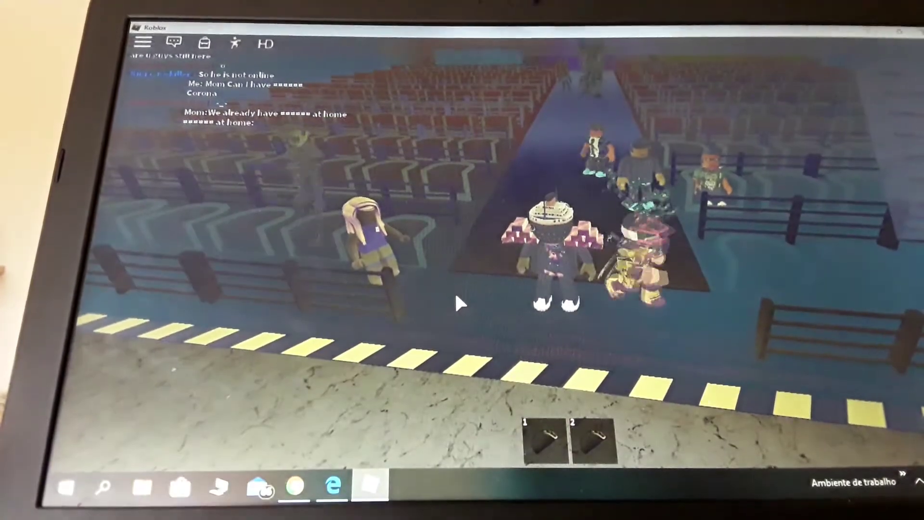
Approach the PghLFilms stage and prize wheel, then walk back up the aisle.
{"action": "key", "text": "Right"}
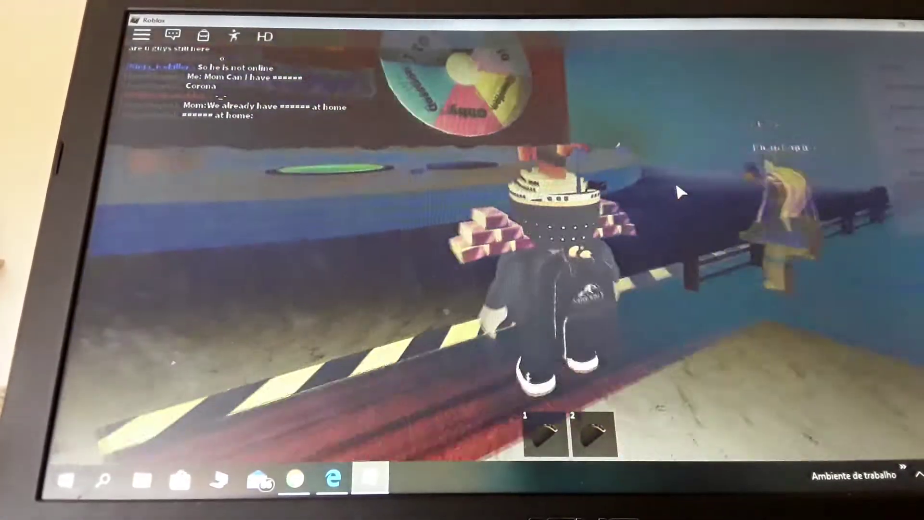
{"action": "scroll", "coordinate": [554, 205], "scroll_direction": "up", "scroll_amount": 5}
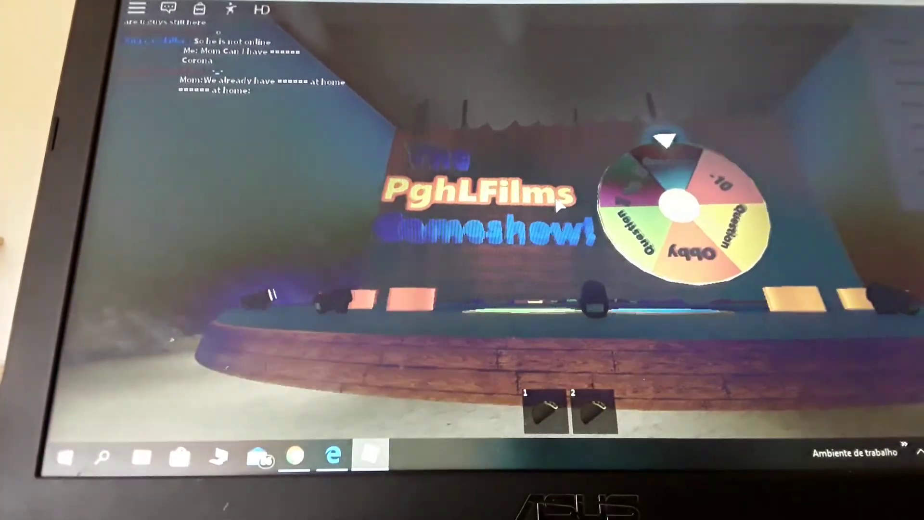
{"action": "key", "text": "w"}
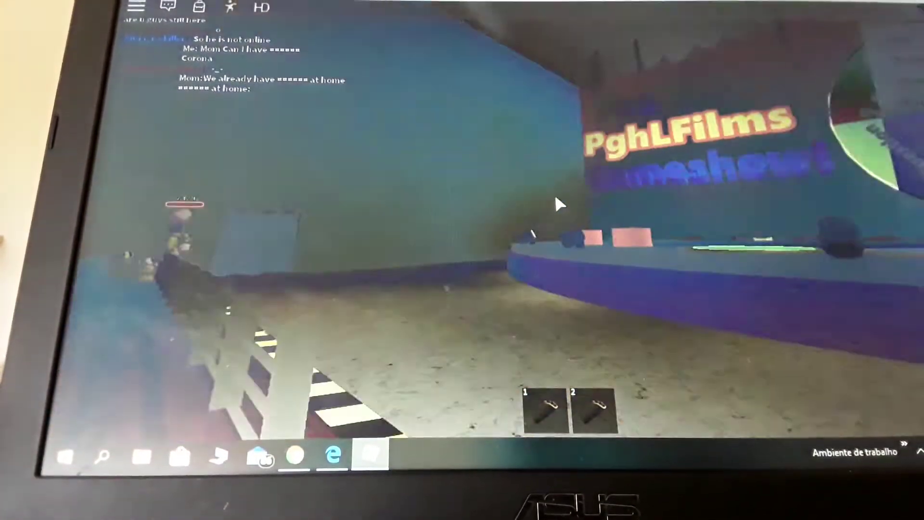
{"action": "key", "text": "a"}
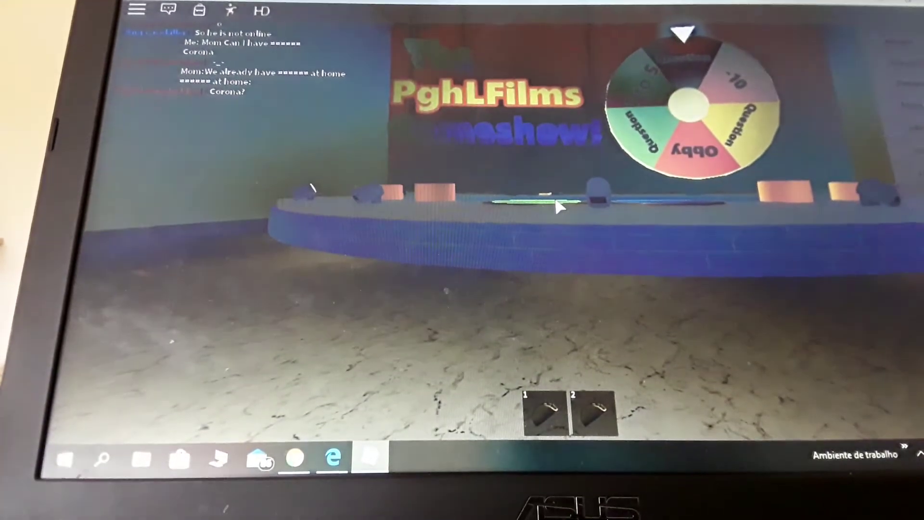
{"action": "key", "text": "w"}
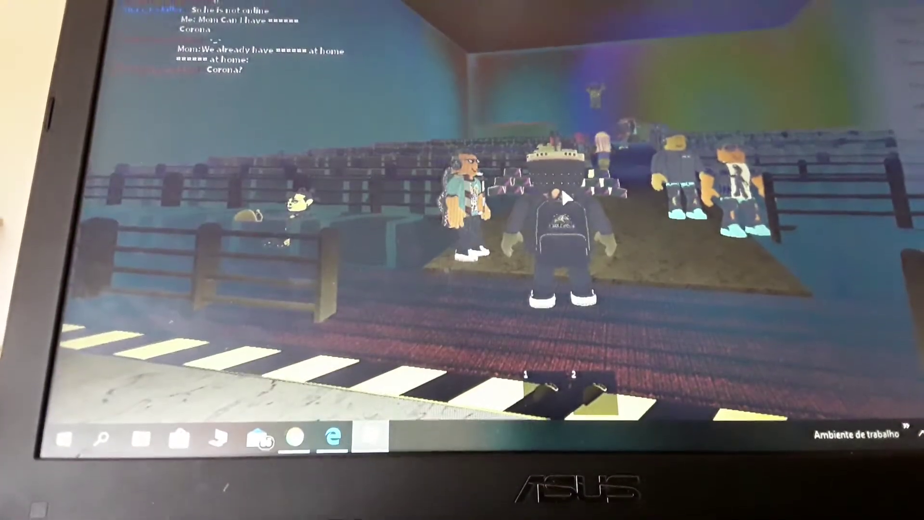
{"action": "key", "text": "w"}
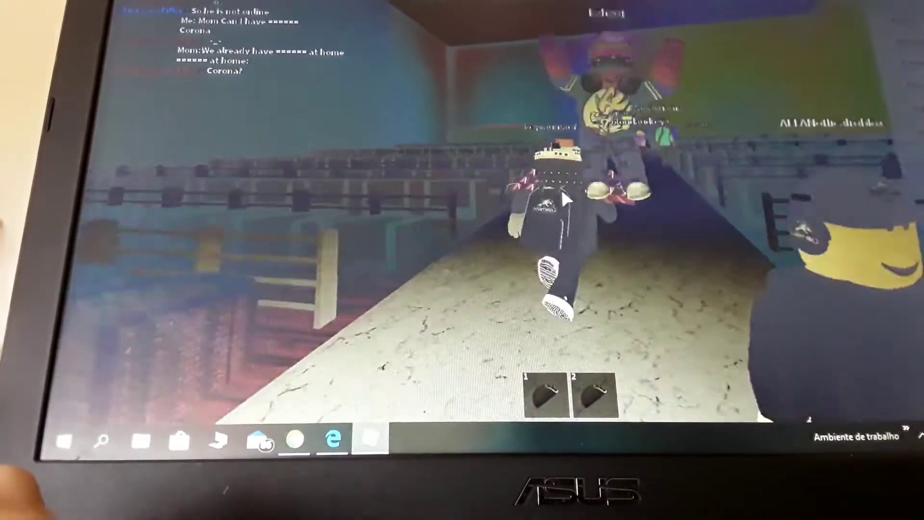
{"action": "key", "text": "w"}
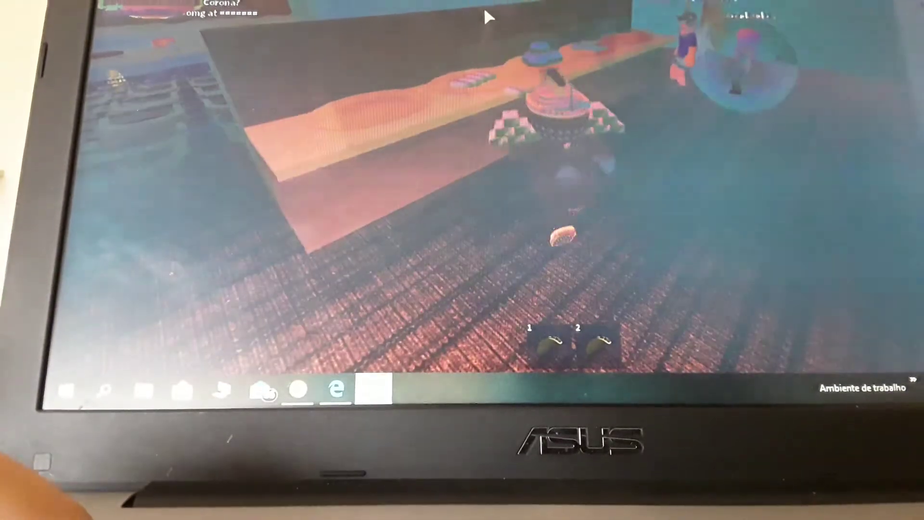
Walk along the food table, picking up a hot dog and a donut for slots 3 and 4.
{"action": "key", "text": "w"}
{"action": "key", "text": "3"}
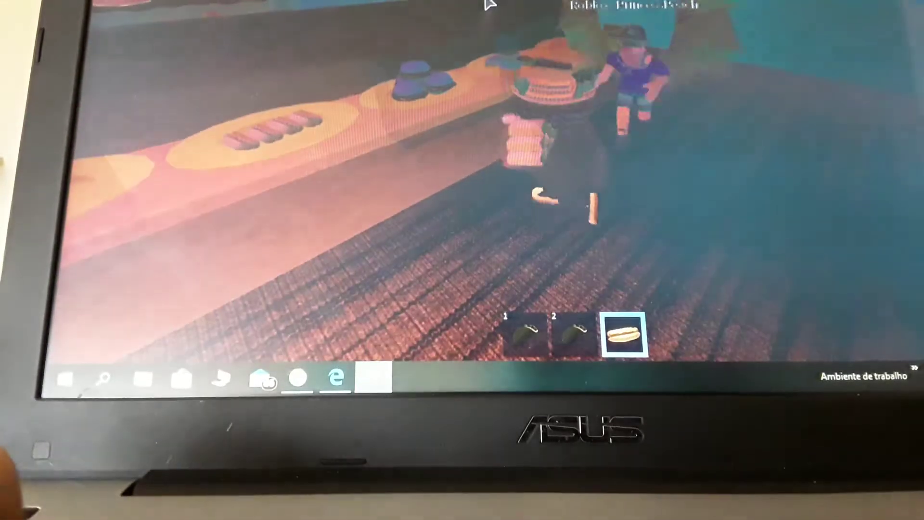
{"action": "key", "text": "w"}
{"action": "key", "text": "w"}
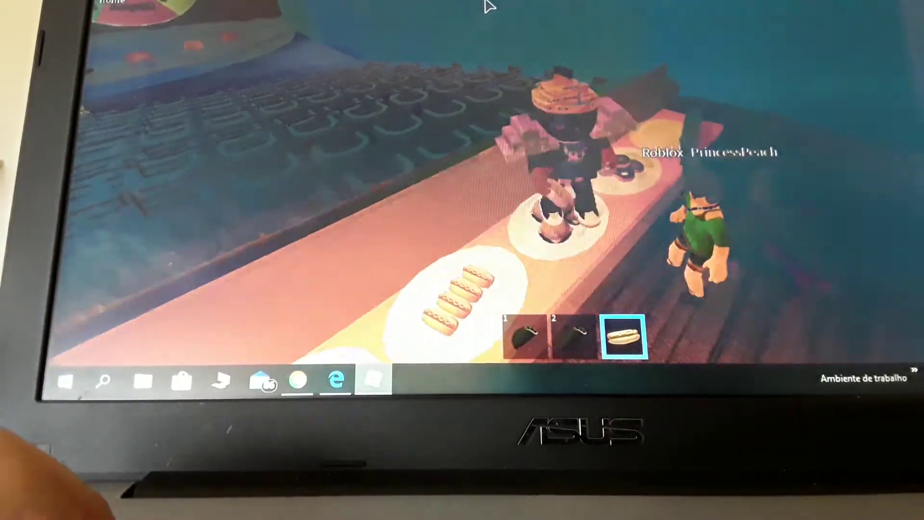
{"action": "key", "text": "w"}
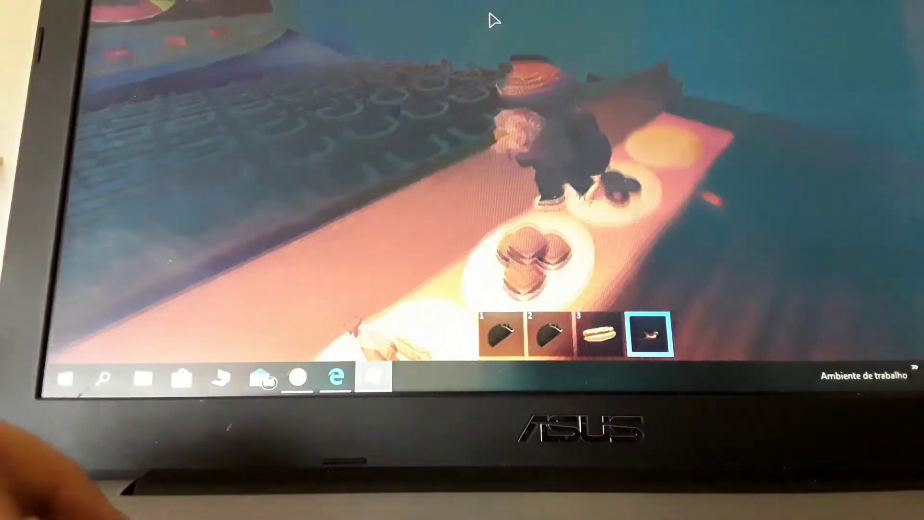
{"action": "key", "text": "s"}
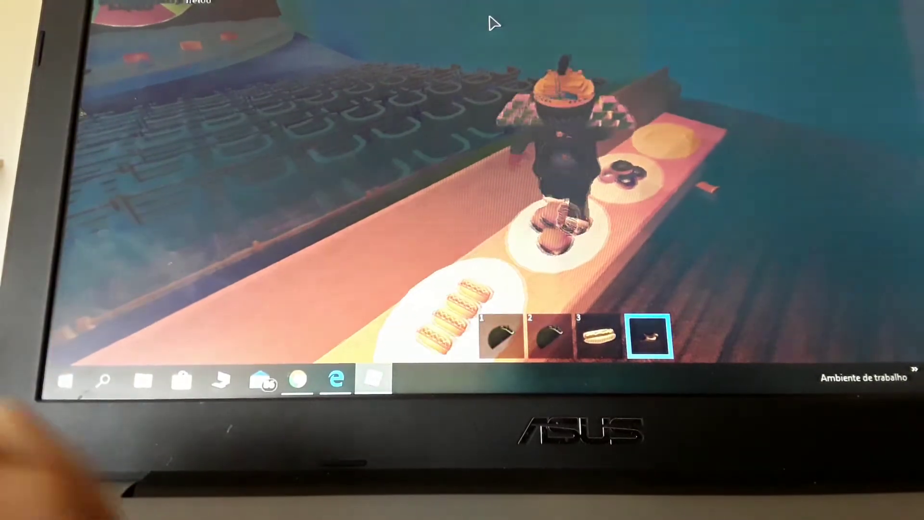
{"action": "key", "text": "w"}
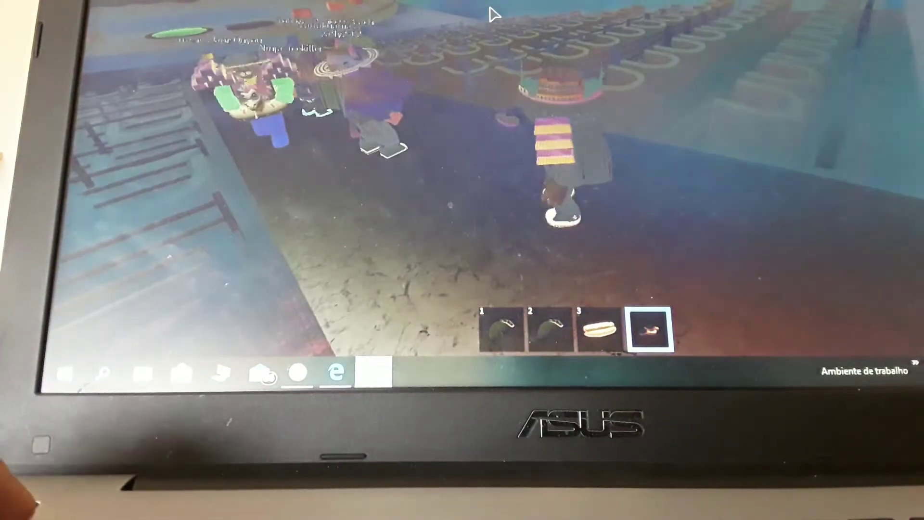
Reset the character from the Esc menu and confirm the reset.
{"action": "key", "text": "Escape"}
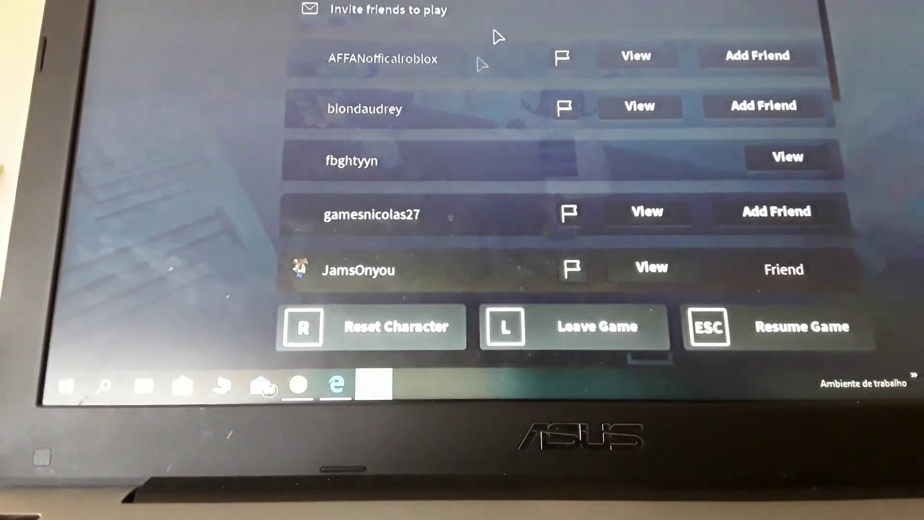
{"action": "scroll", "coordinate": [477, 181], "scroll_direction": "down", "scroll_amount": 4}
{"action": "scroll", "coordinate": [448, 239], "scroll_direction": "down", "scroll_amount": 3}
{"action": "scroll", "coordinate": [444, 260], "scroll_direction": "down", "scroll_amount": 3}
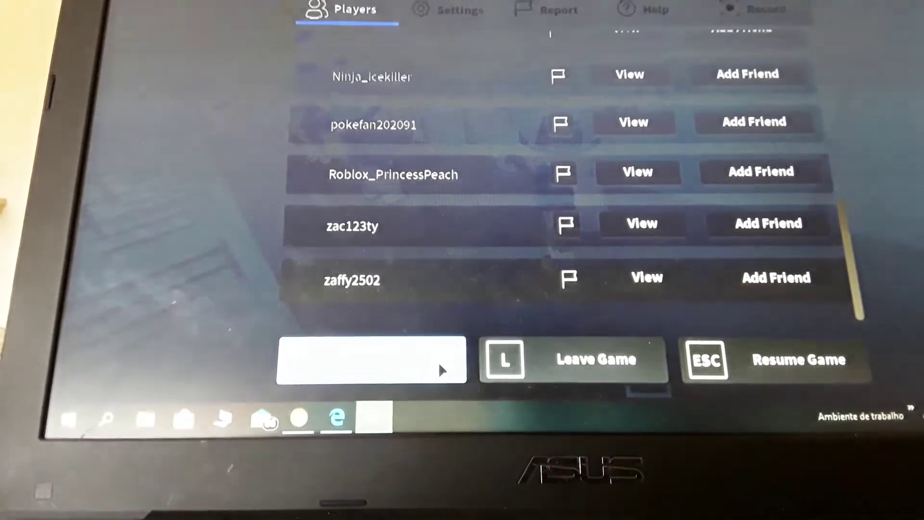
{"action": "left_click", "coordinate": [440, 369]}
{"action": "left_click", "coordinate": [462, 190]}
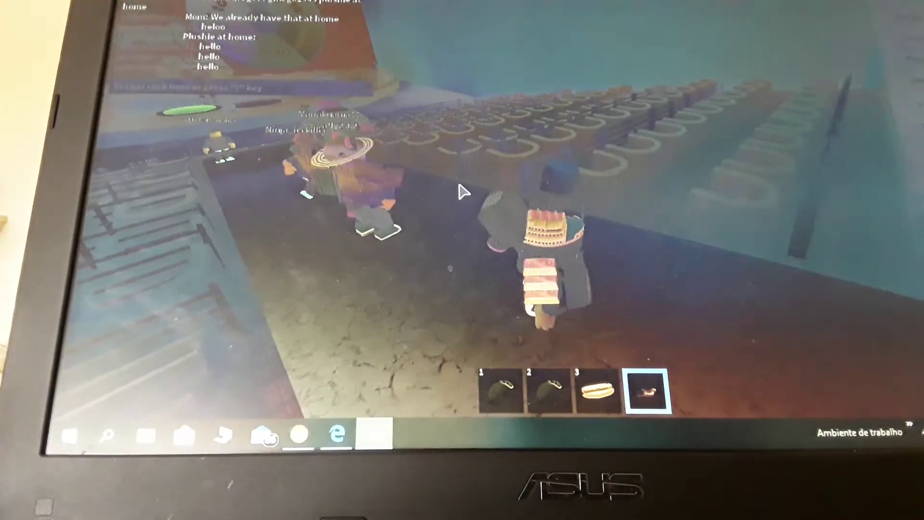